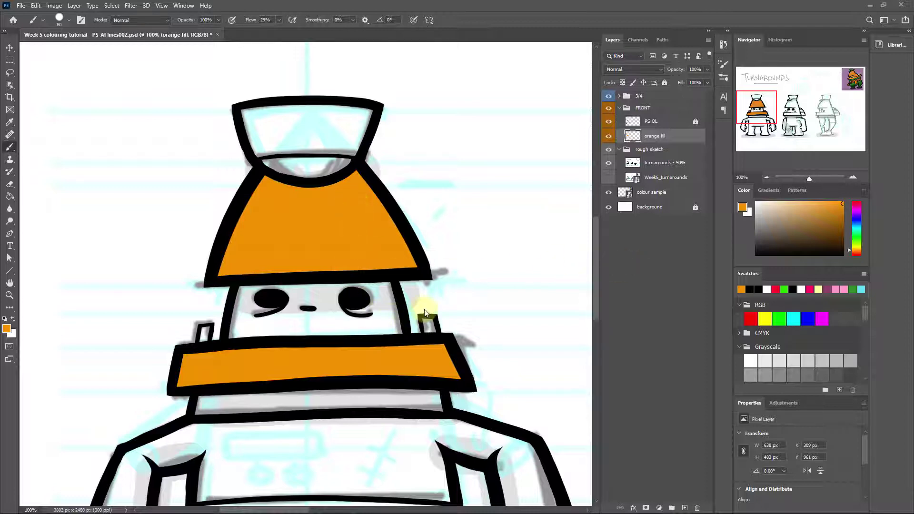
Create a layer named "green fill" directly above the orange fill layer in the FRONT group.
{"action": "left_click", "coordinate": [852, 81]}
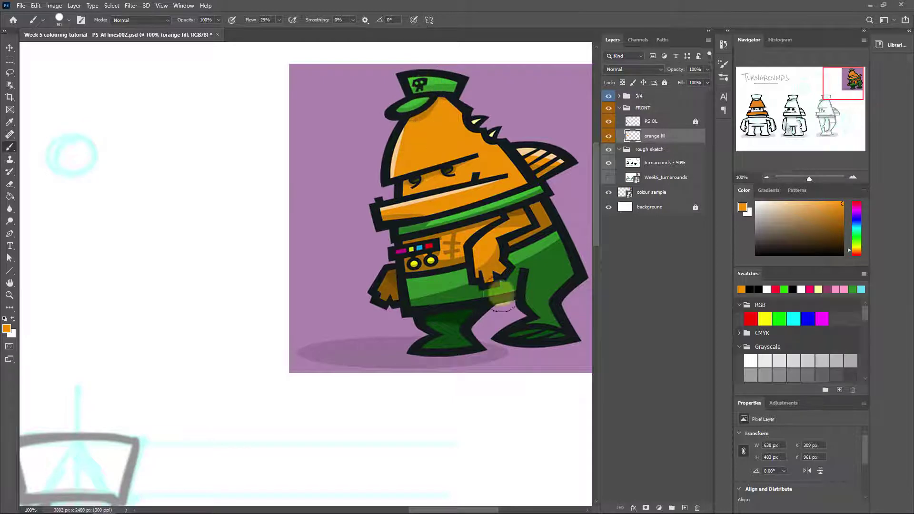
{"action": "left_click", "coordinate": [756, 96]}
{"action": "left_click_drag", "start_coordinate": [435, 265], "coordinate": [452, 125]}
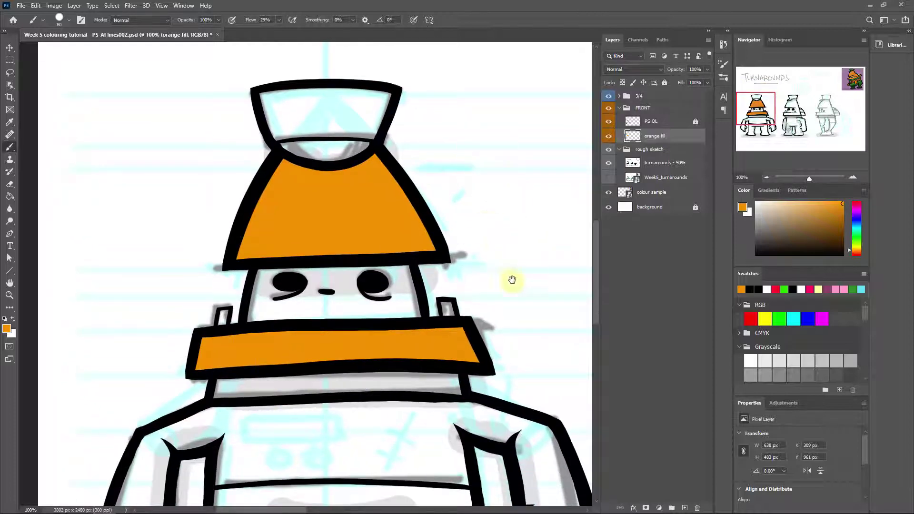
{"action": "left_click_drag", "start_coordinate": [500, 163], "coordinate": [498, 190]}
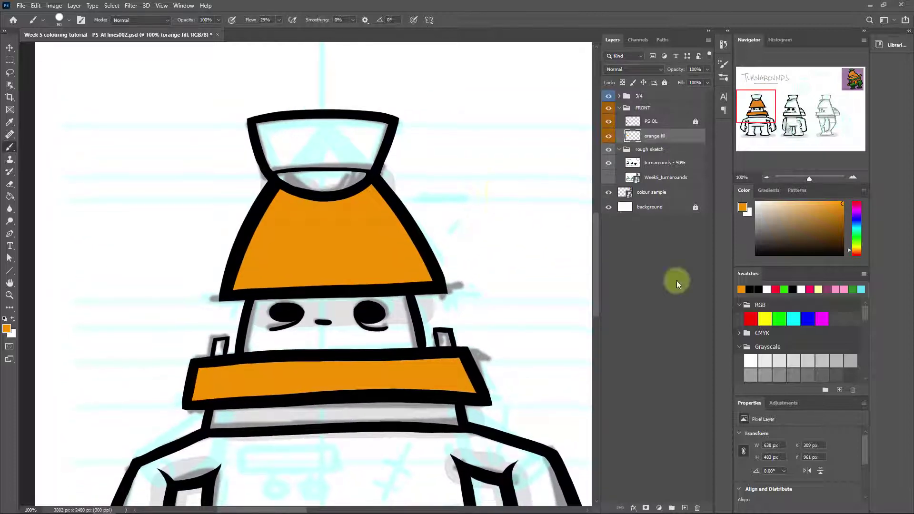
{"action": "left_click", "coordinate": [684, 507]}
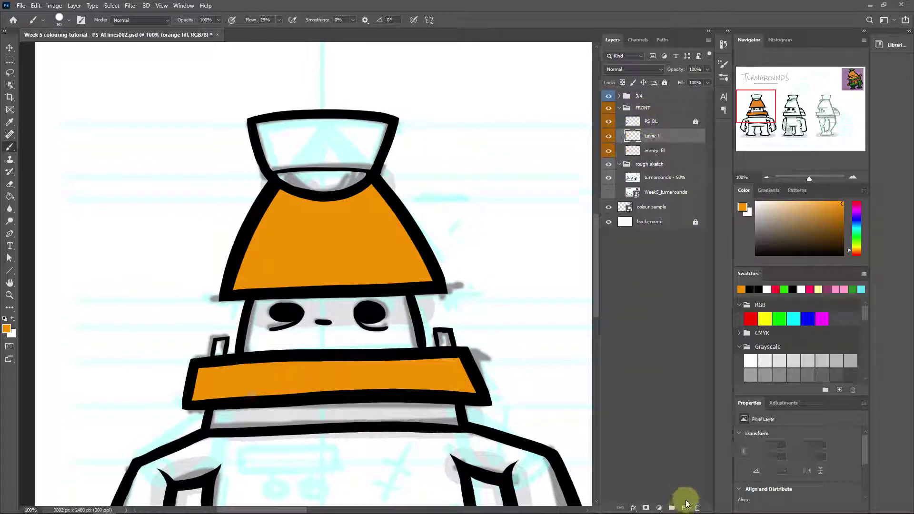
{"action": "double_click", "coordinate": [661, 136]}
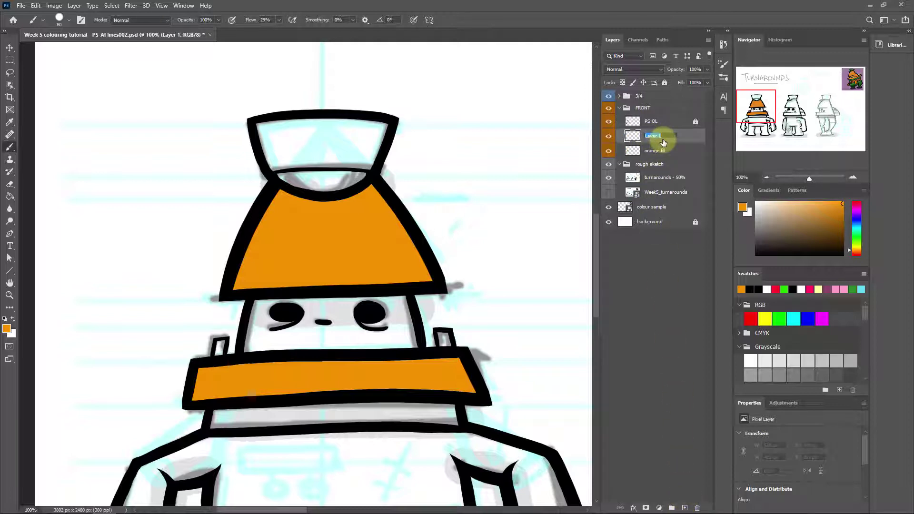
{"action": "type", "text": "or"}
{"action": "key", "text": "Return"}
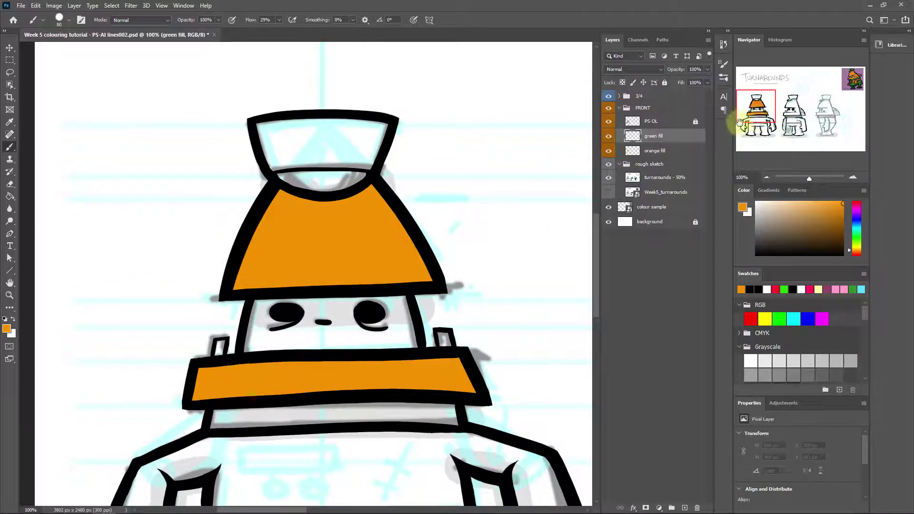
Sample the mid green from the colour sample character's clothing with the Eyedropper as the foreground colour.
{"action": "left_click", "coordinate": [848, 83]}
{"action": "left_click_drag", "start_coordinate": [398, 62], "coordinate": [410, 83]}
{"action": "key", "text": "ctrl+z"}
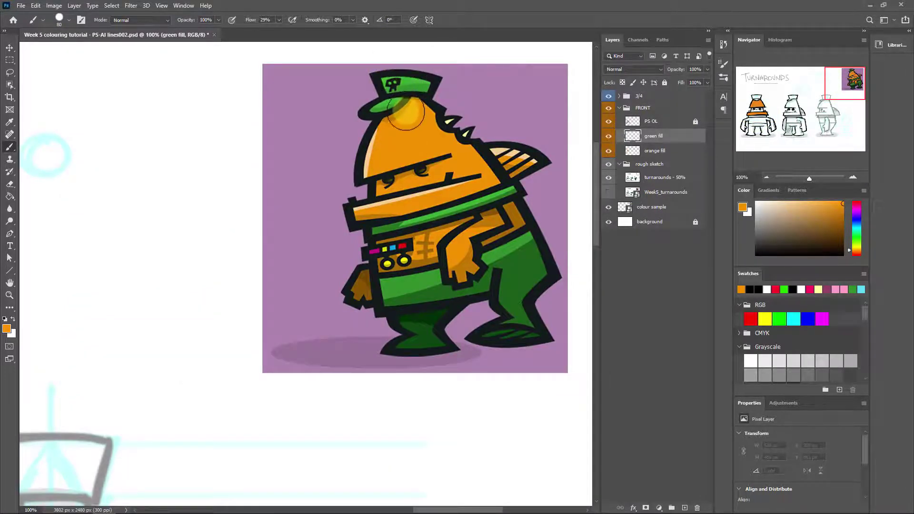
{"action": "left_click", "coordinate": [402, 88]}
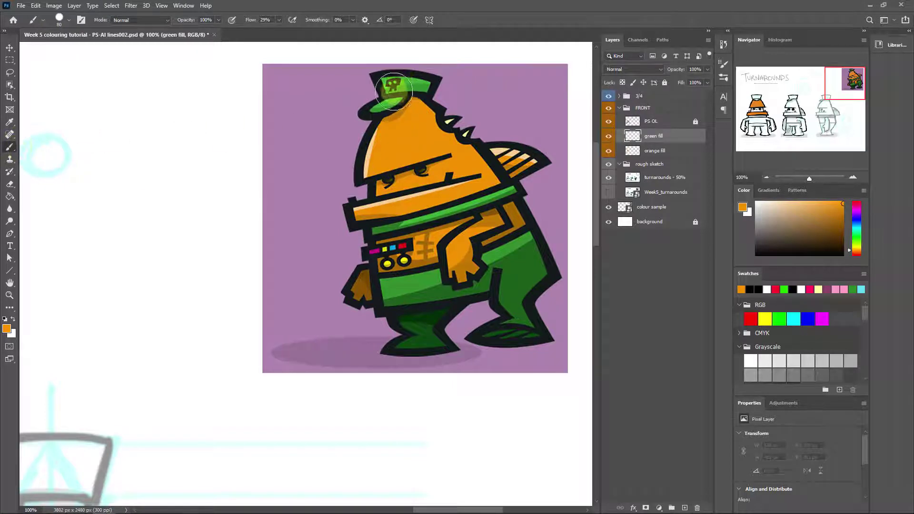
{"action": "key", "text": "alt"}
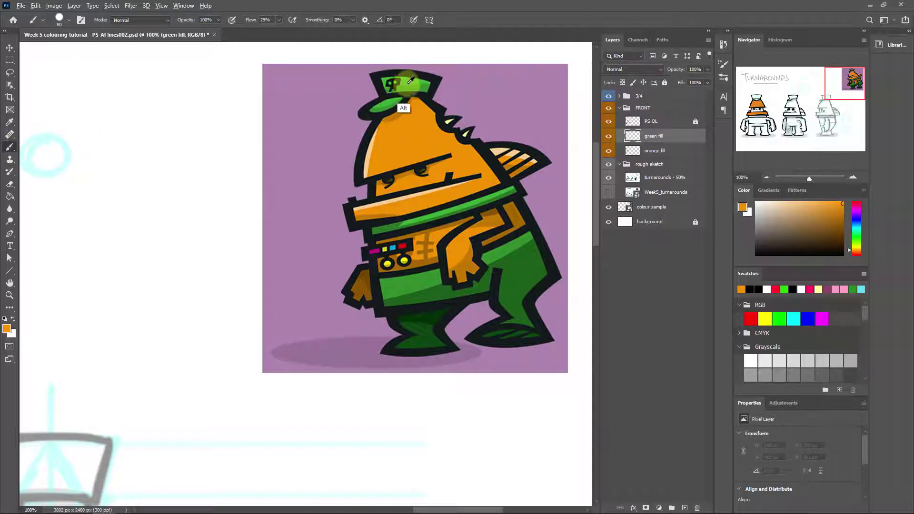
{"action": "left_click", "coordinate": [402, 89]}
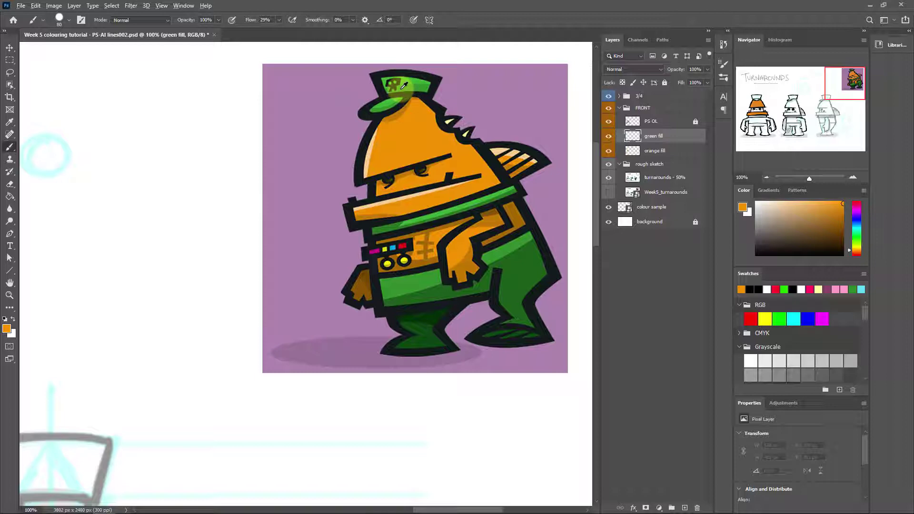
{"action": "key", "text": "ctrl+z"}
{"action": "key", "text": "ctrl+z"}
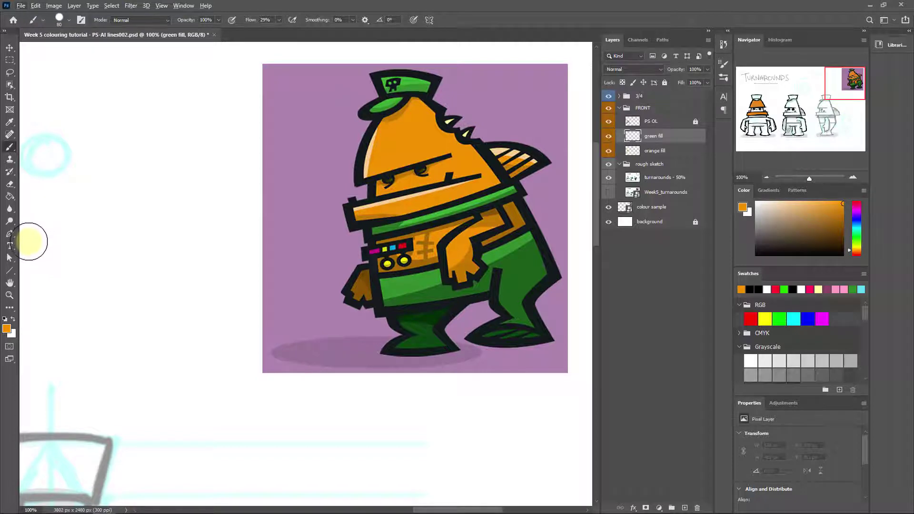
{"action": "key", "text": "alt"}
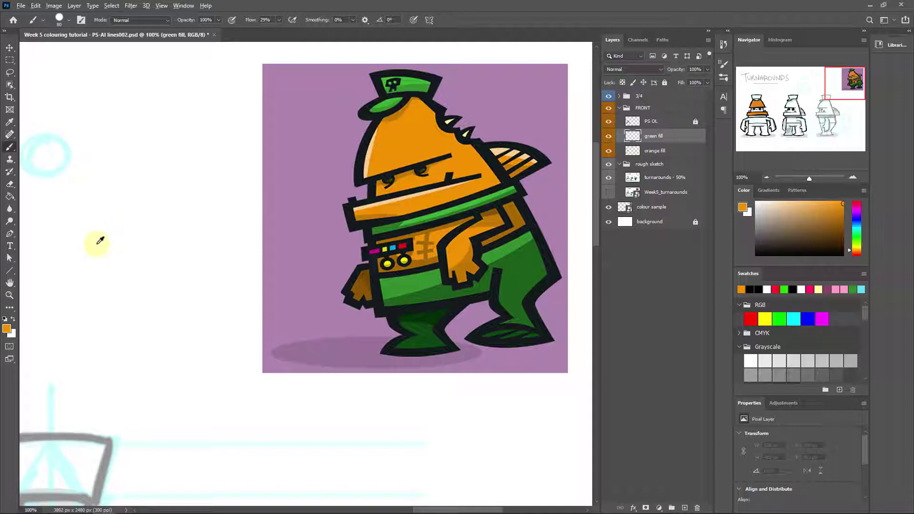
{"action": "left_click", "coordinate": [11, 124]}
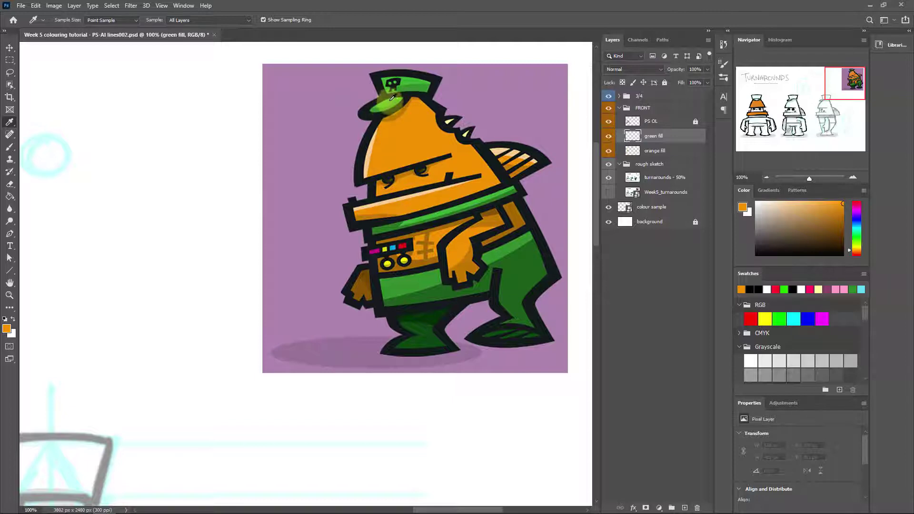
{"action": "left_click", "coordinate": [403, 280]}
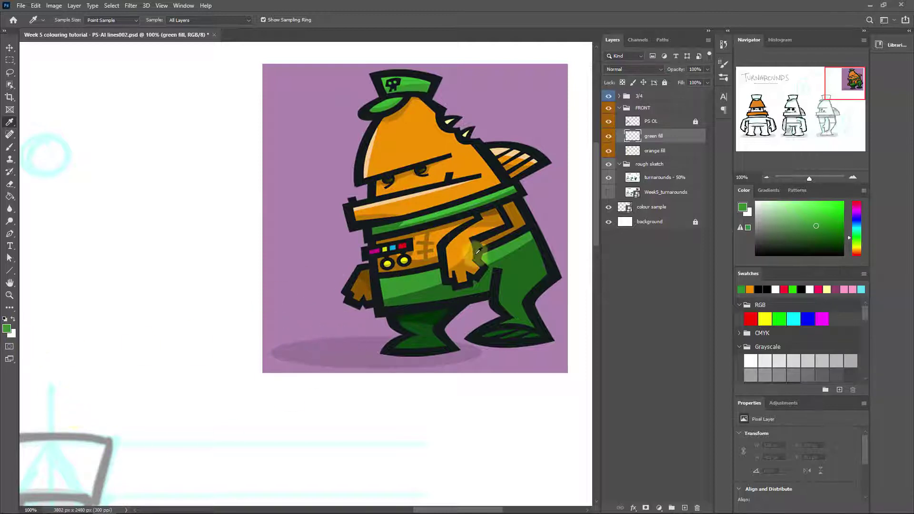
Return to the front-view character's hat and switch to the Magic Wand tool.
{"action": "left_click", "coordinate": [756, 100]}
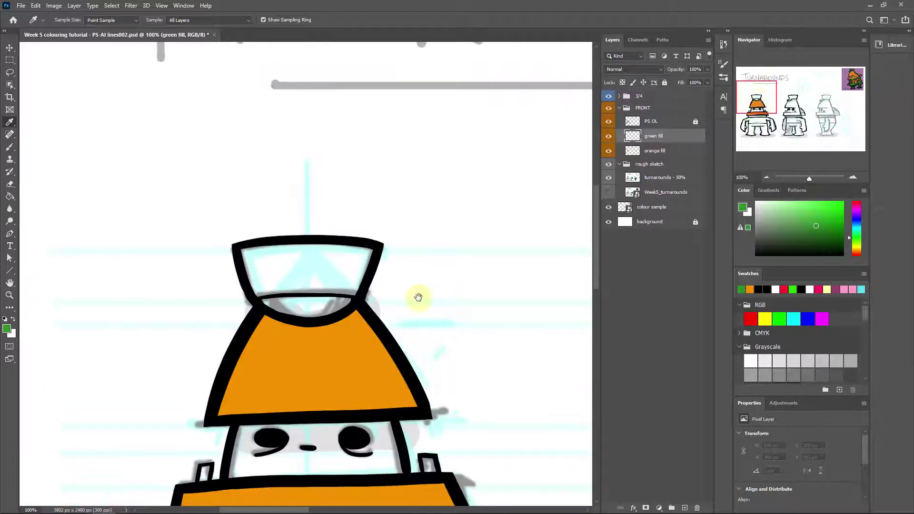
{"action": "left_click_drag", "start_coordinate": [418, 296], "coordinate": [440, 262]}
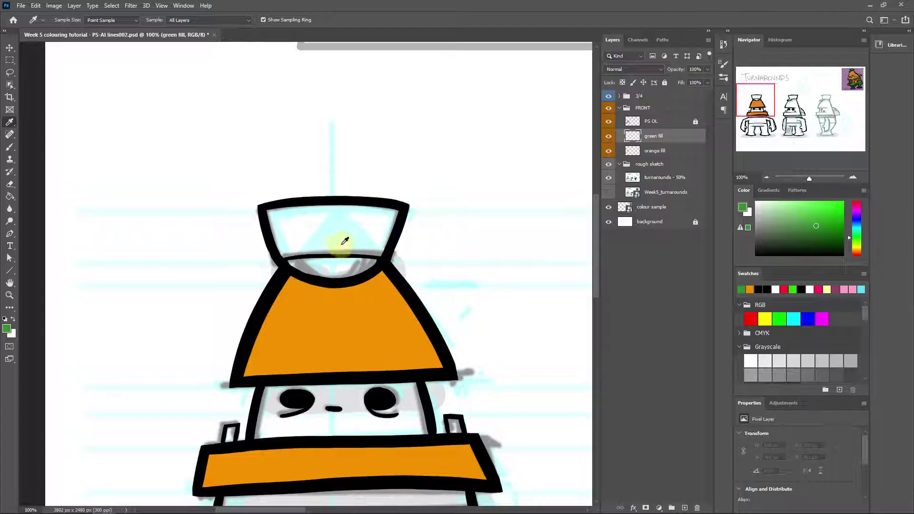
{"action": "key", "text": "w"}
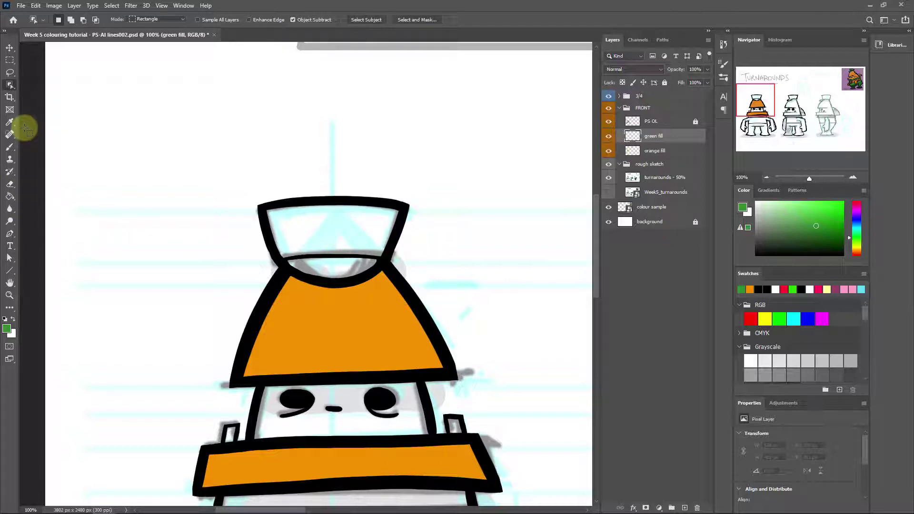
{"action": "right_click", "coordinate": [10, 85]}
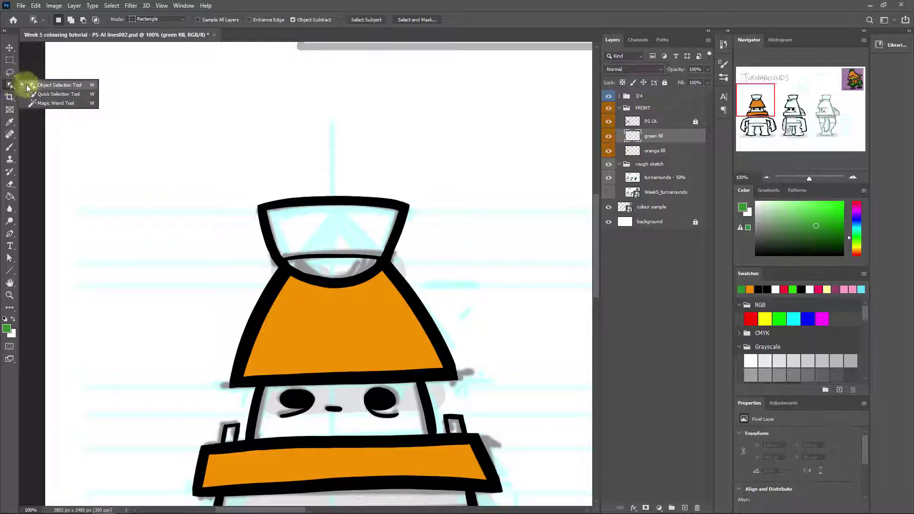
{"action": "left_click", "coordinate": [76, 102]}
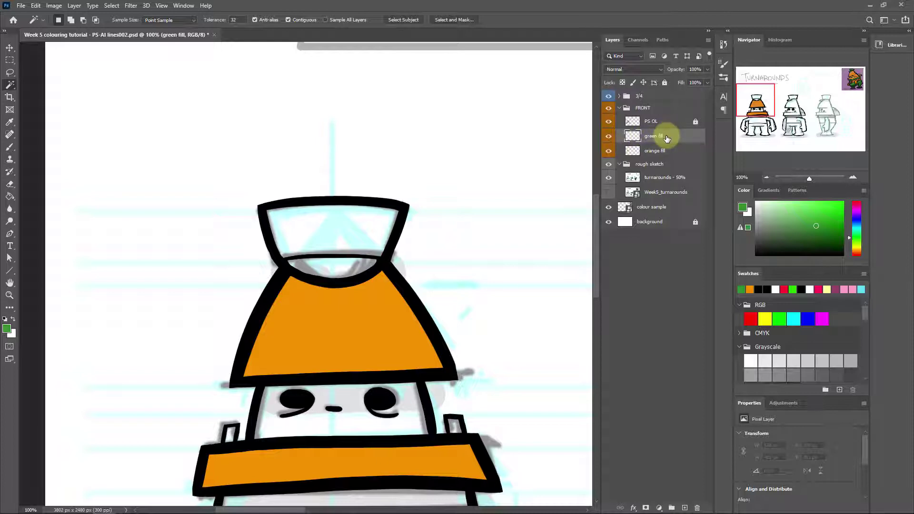
Try a Magic Wand selection on the empty green fill layer, check its extent across the canvas, and deselect it.
{"action": "left_click", "coordinate": [113, 71]}
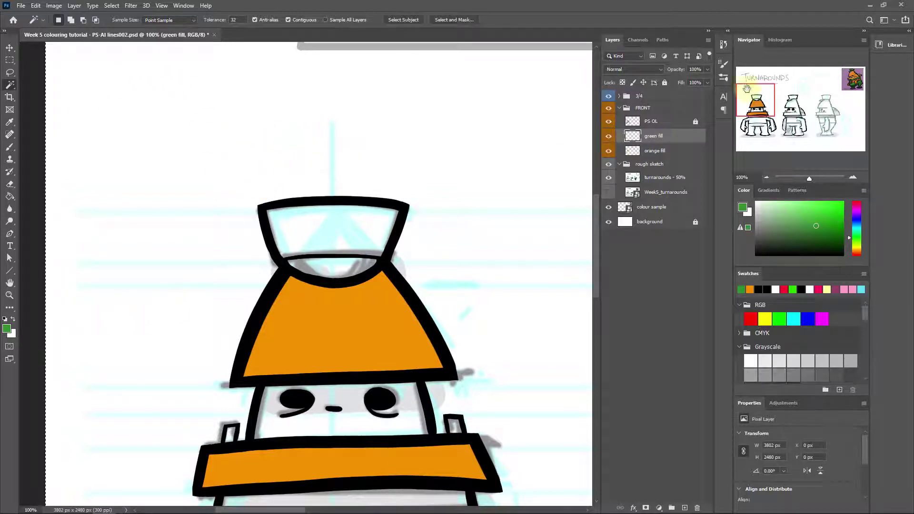
{"action": "left_click_drag", "start_coordinate": [746, 88], "coordinate": [744, 72]}
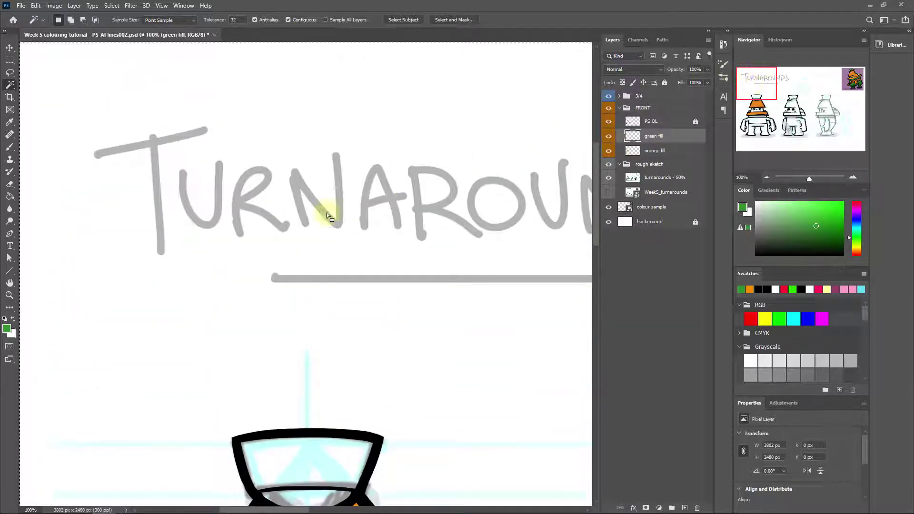
{"action": "left_click_drag", "start_coordinate": [326, 212], "coordinate": [414, 241]}
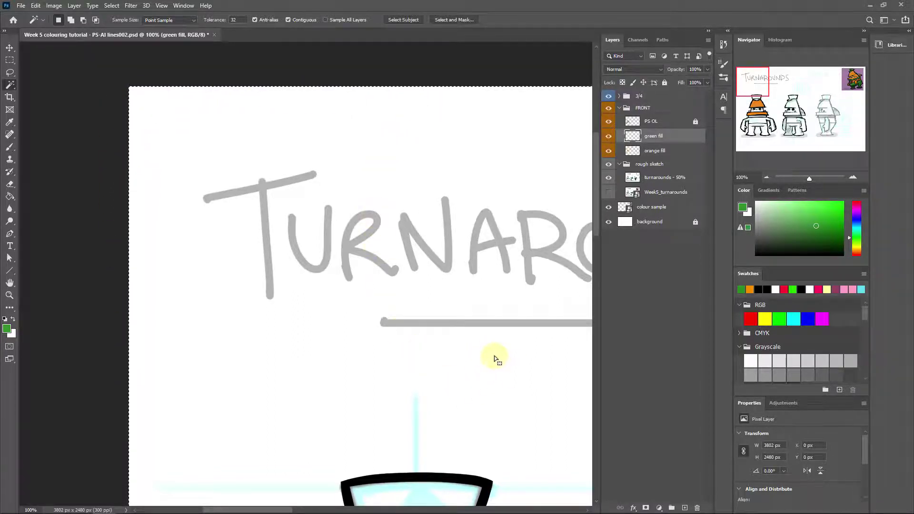
{"action": "left_click_drag", "start_coordinate": [501, 373], "coordinate": [345, 61]}
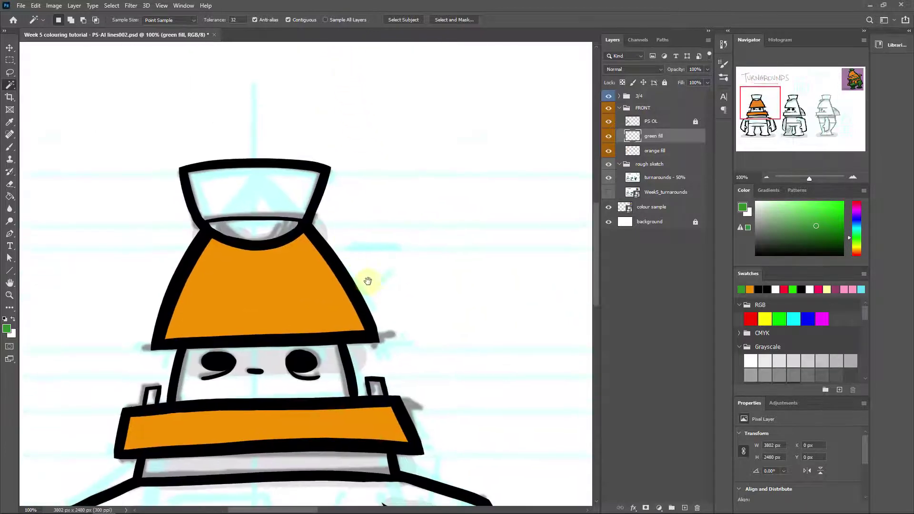
{"action": "left_click_drag", "start_coordinate": [367, 281], "coordinate": [387, 231]}
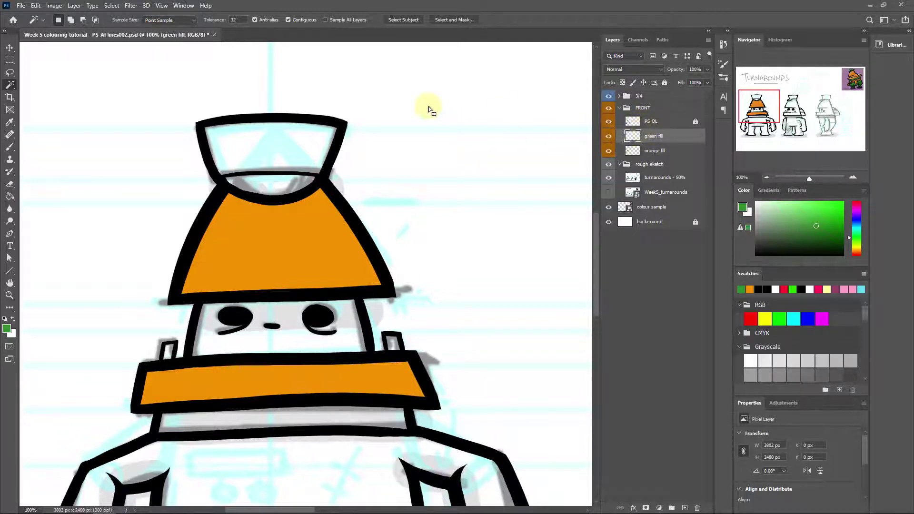
{"action": "left_click", "coordinate": [114, 10]}
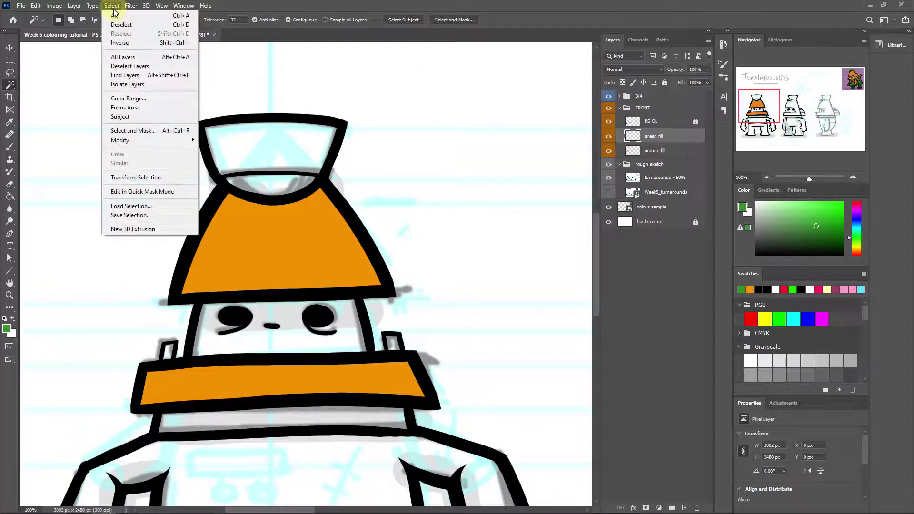
{"action": "left_click", "coordinate": [186, 26]}
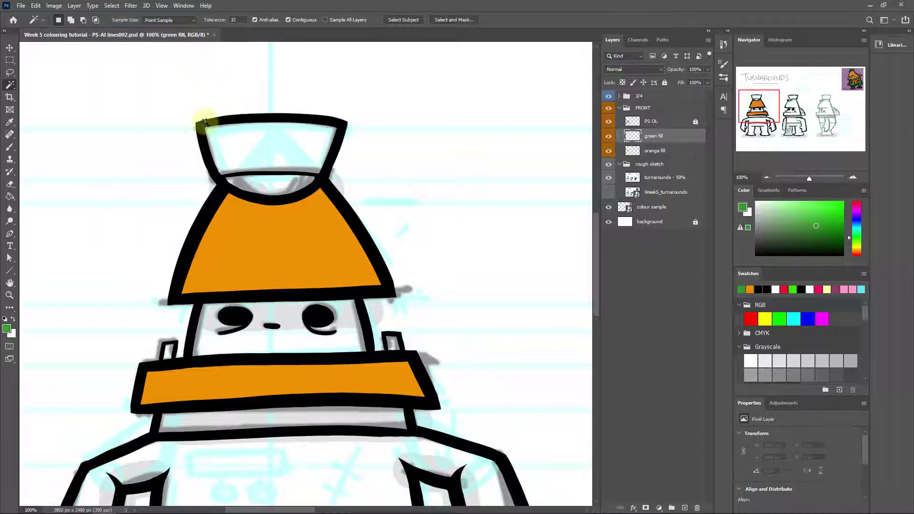
Hide the rough sketch group and clear the current selection around the front-view character.
{"action": "left_click_drag", "start_coordinate": [216, 129], "coordinate": [408, 210]}
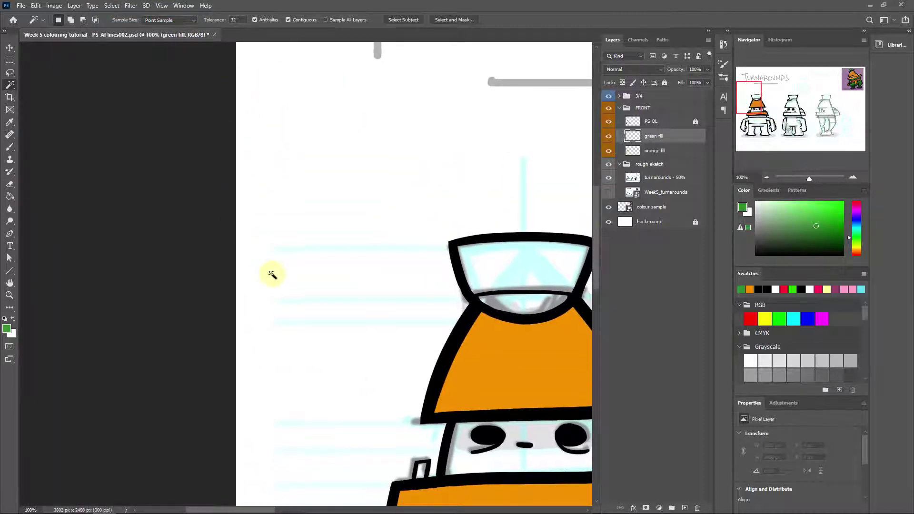
{"action": "scroll", "coordinate": [492, 202], "scroll_direction": "right", "scroll_amount": 5}
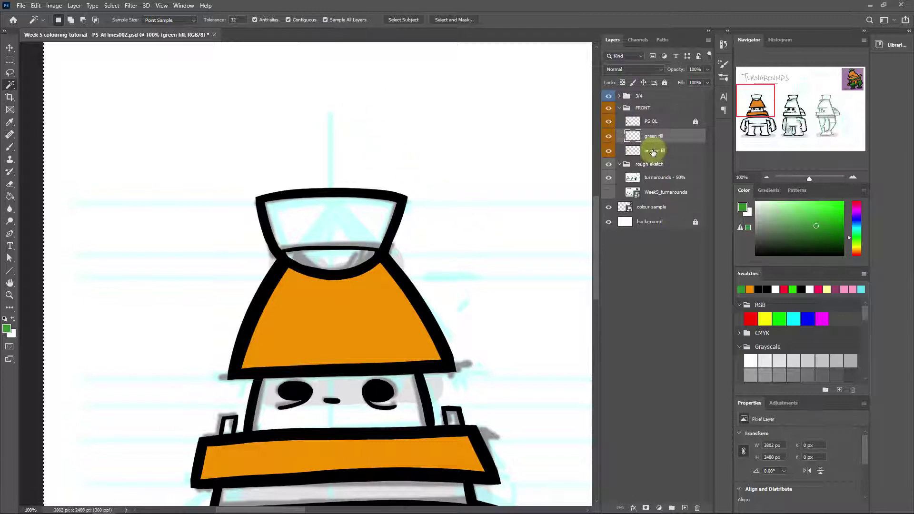
{"action": "left_click", "coordinate": [608, 166]}
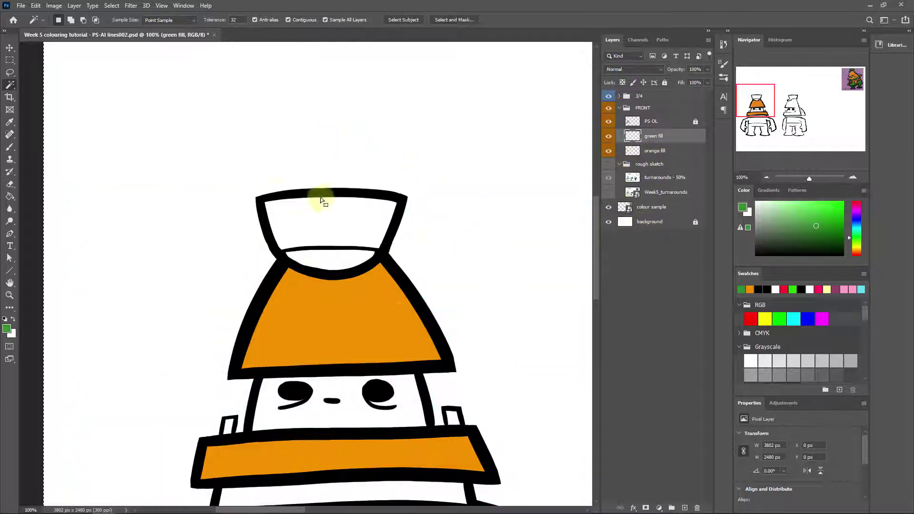
{"action": "scroll", "coordinate": [489, 341], "scroll_direction": "down", "scroll_amount": 3}
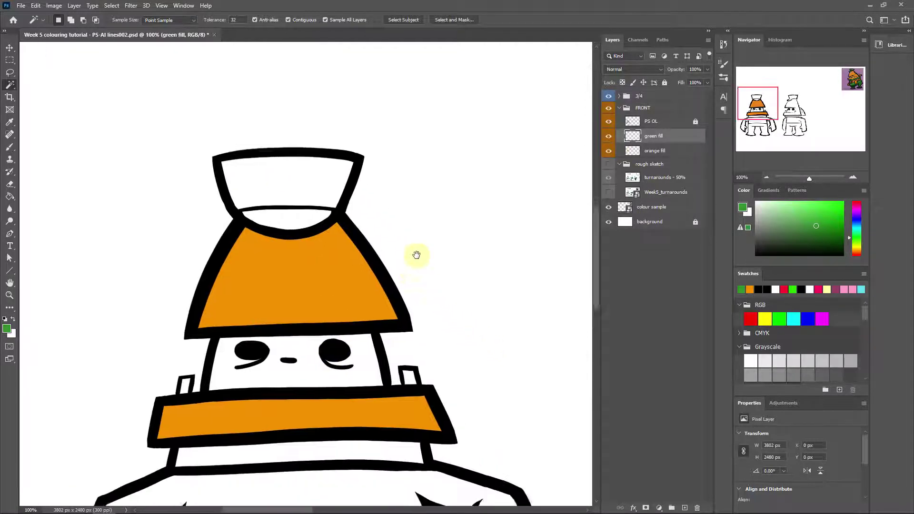
{"action": "scroll", "coordinate": [417, 255], "scroll_direction": "right", "scroll_amount": 2}
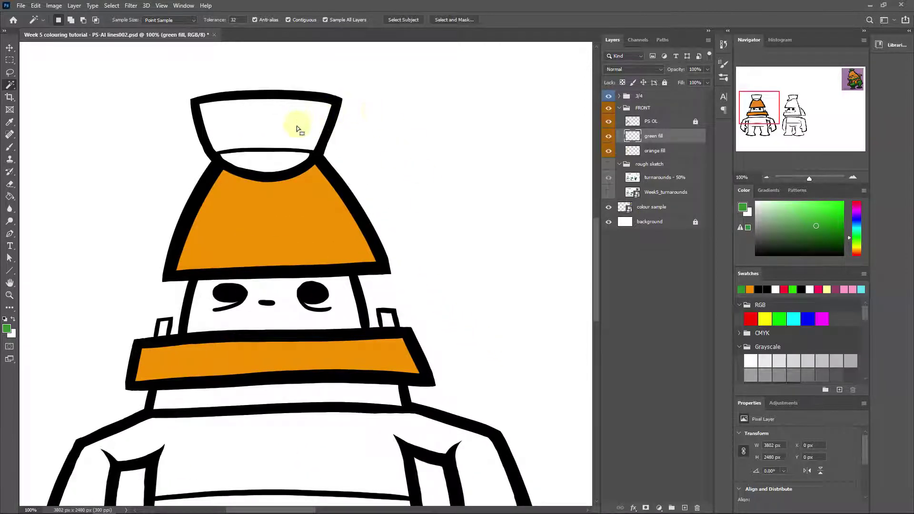
{"action": "key", "text": "ctrl"}
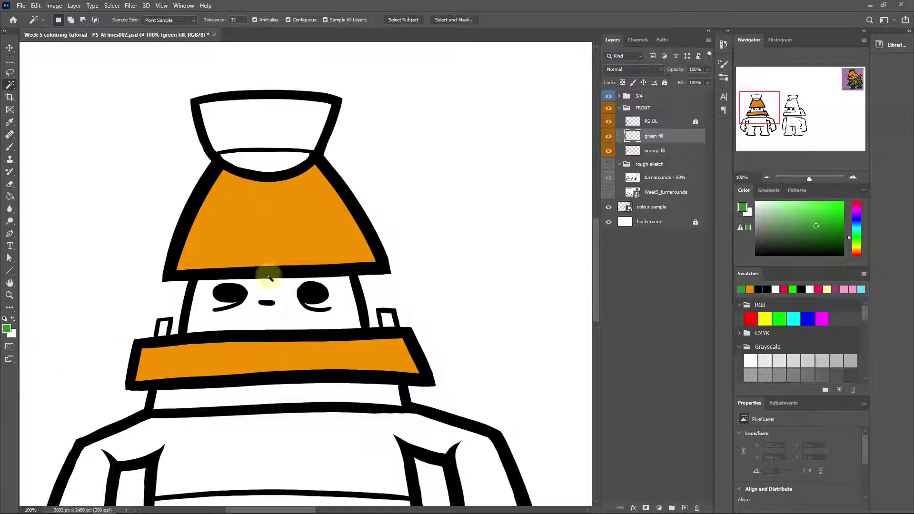
Select the white upper part of the front character's hat with the Magic Wand and inspect the selection edge at 300%.
{"action": "left_click", "coordinate": [274, 118]}
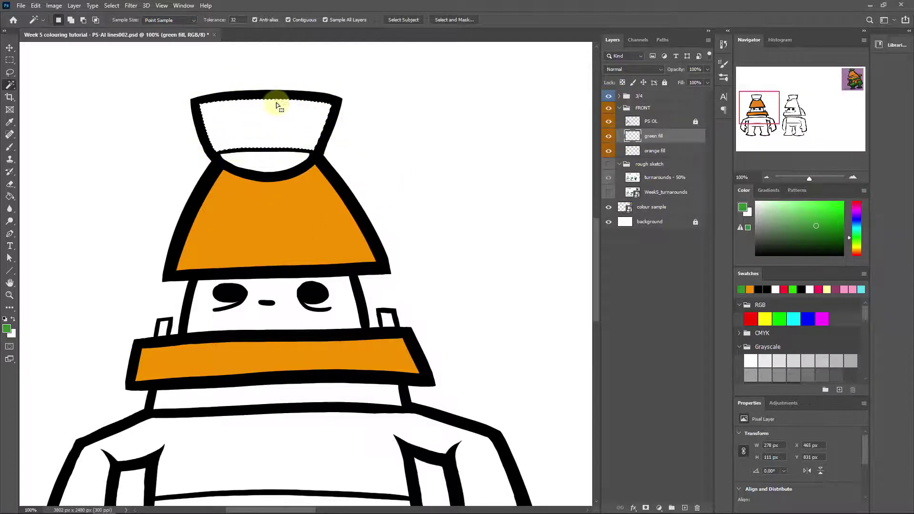
{"action": "left_click", "coordinate": [851, 177]}
{"action": "left_click", "coordinate": [852, 177]}
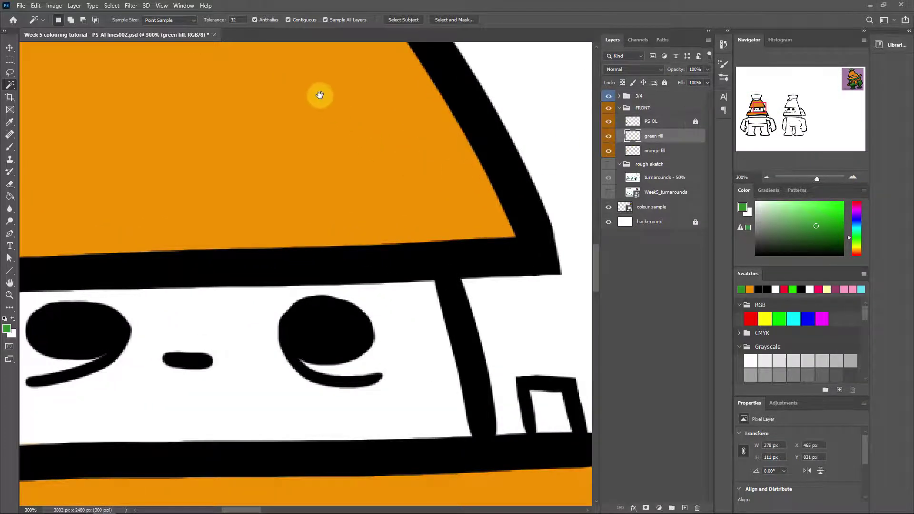
{"action": "left_click_drag", "start_coordinate": [319, 93], "coordinate": [455, 410]}
{"action": "left_click_drag", "start_coordinate": [457, 287], "coordinate": [434, 315]}
{"action": "left_click", "coordinate": [474, 186]}
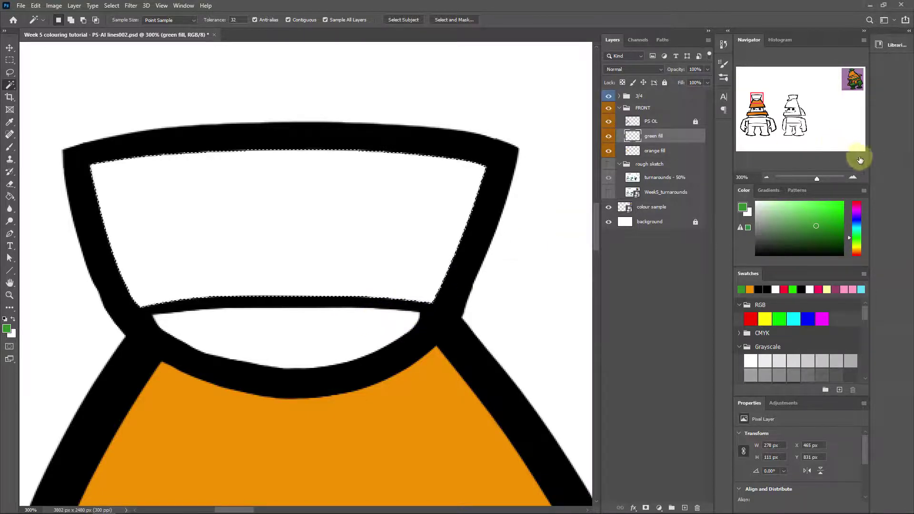
Expand the selection of the hat's white upper part by 2 pixels and switch to the Paint Bucket tool.
{"action": "left_click", "coordinate": [852, 176]}
{"action": "left_click", "coordinate": [852, 177]}
{"action": "left_click_drag", "start_coordinate": [438, 324], "coordinate": [330, 224]}
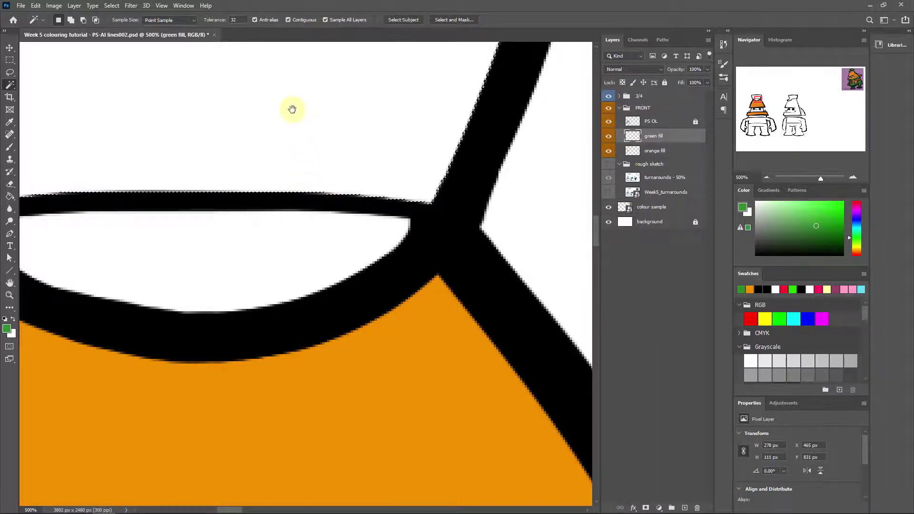
{"action": "left_click_drag", "start_coordinate": [292, 106], "coordinate": [432, 186]}
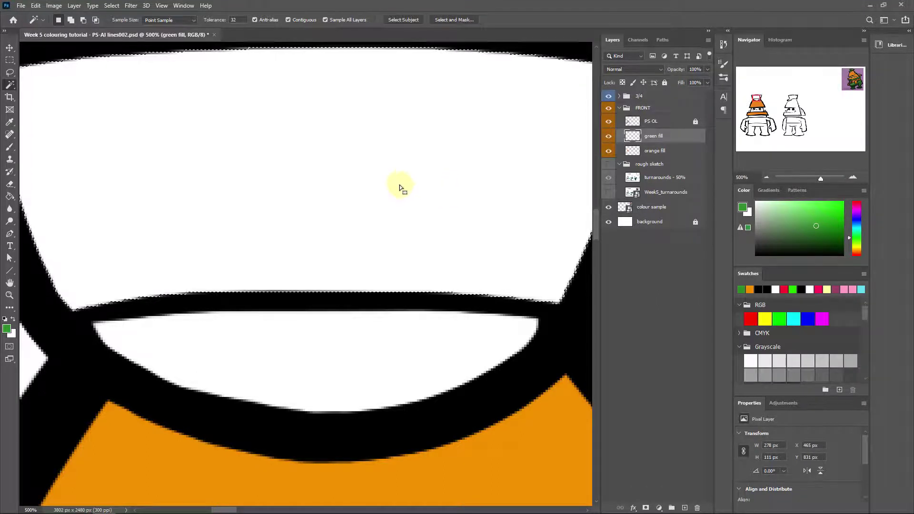
{"action": "left_click_drag", "start_coordinate": [366, 225], "coordinate": [300, 207]}
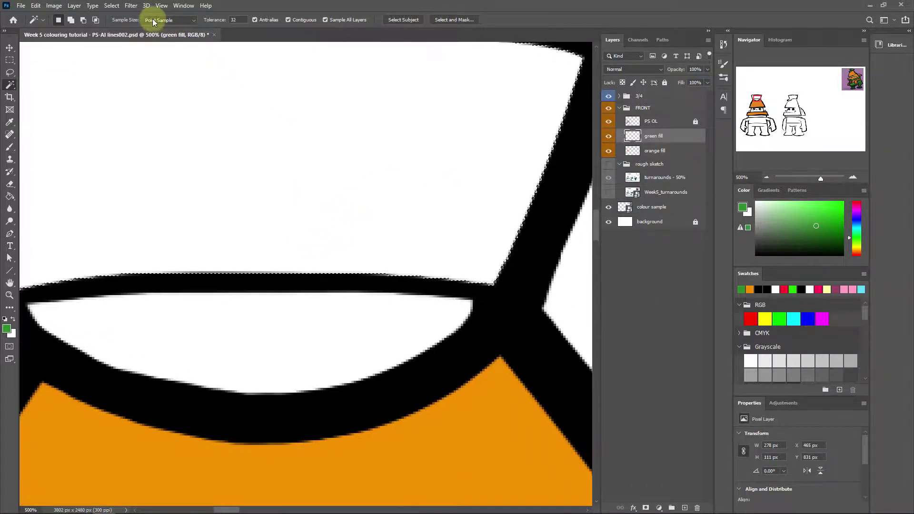
{"action": "left_click", "coordinate": [115, 6]}
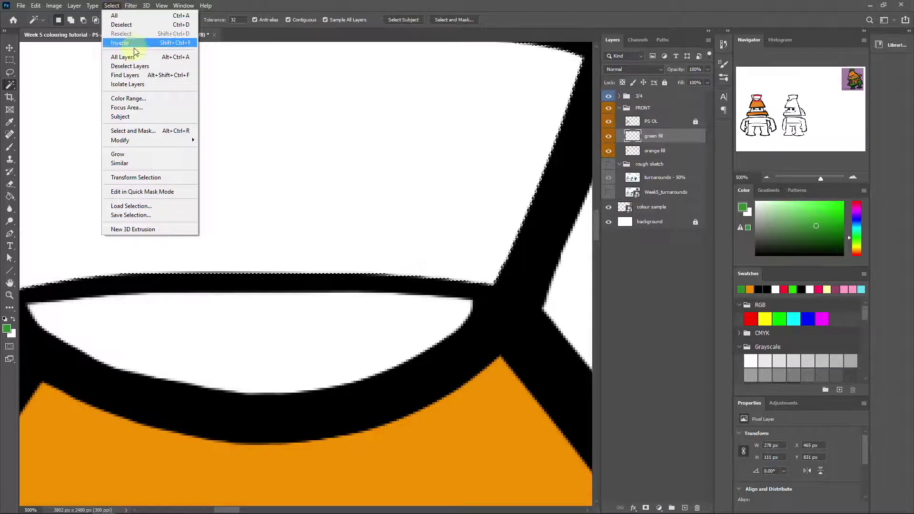
{"action": "mouse_move", "coordinate": [189, 141]}
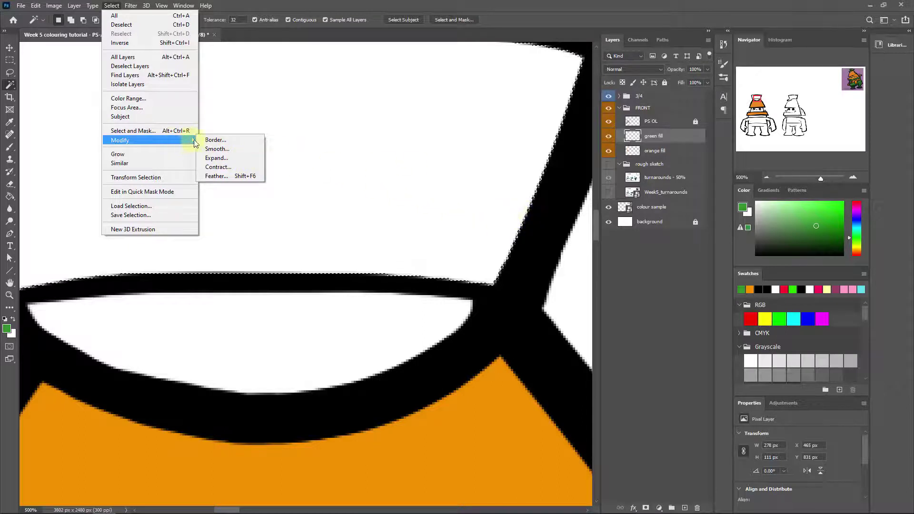
{"action": "left_click", "coordinate": [233, 161]}
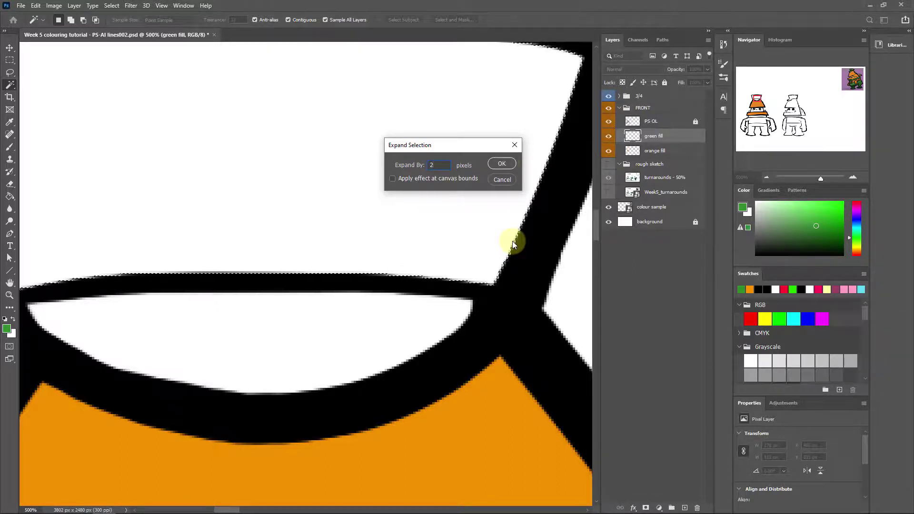
{"action": "type", "text": "2"}
{"action": "left_click", "coordinate": [501, 164]}
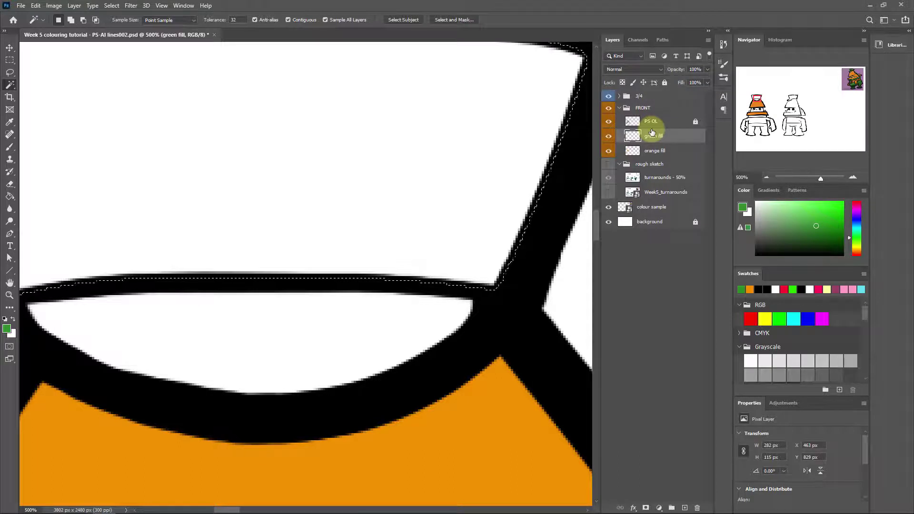
{"action": "left_click", "coordinate": [12, 200]}
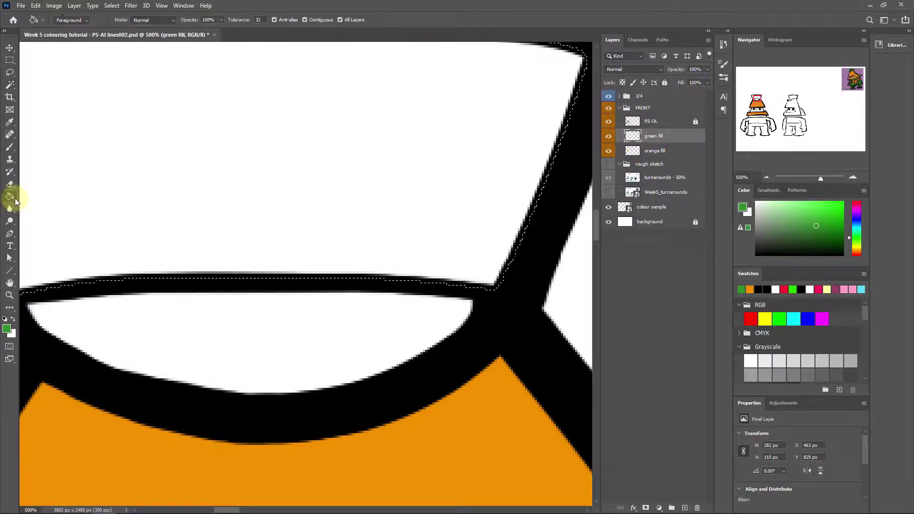
Try filling the expanded hat selection with green while All Layers is on, check its edges without the outline layer, and undo the fill.
{"action": "left_click", "coordinate": [364, 172]}
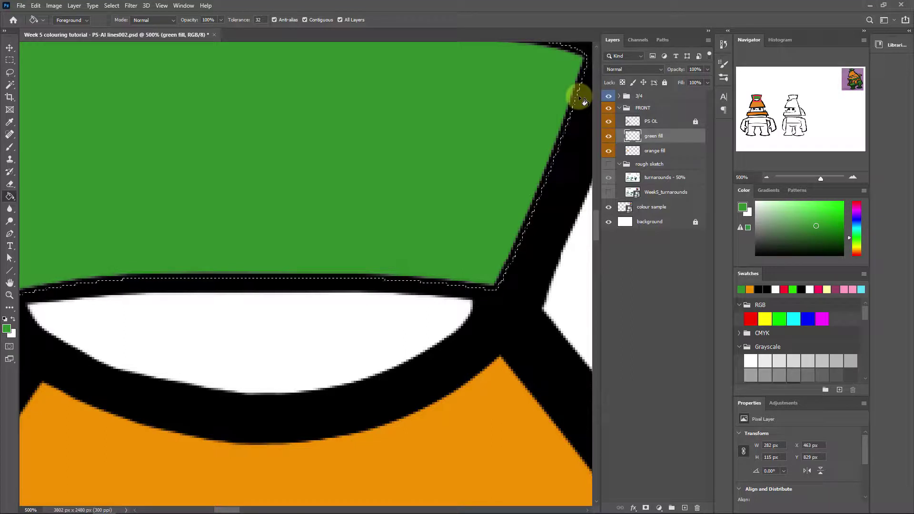
{"action": "left_click", "coordinate": [609, 122]}
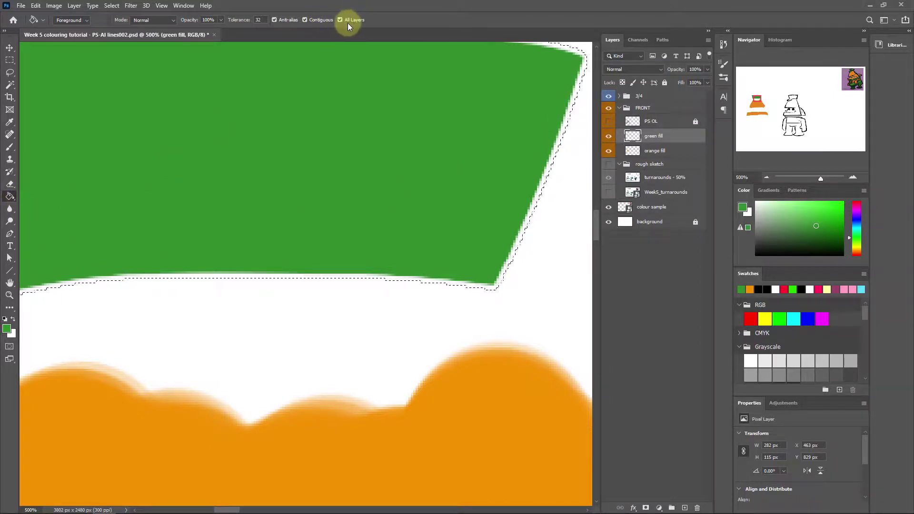
{"action": "left_click", "coordinate": [608, 122]}
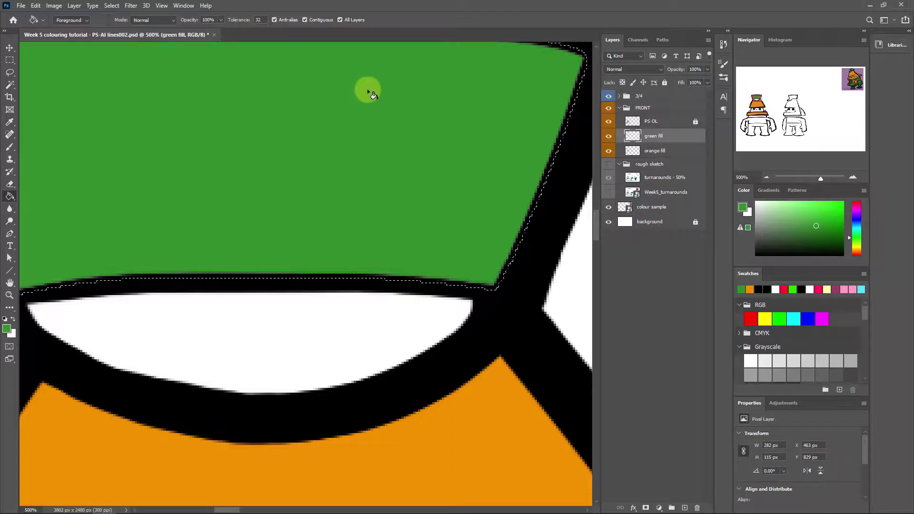
{"action": "key", "text": "ctrl"}
{"action": "key", "text": "ctrl+z"}
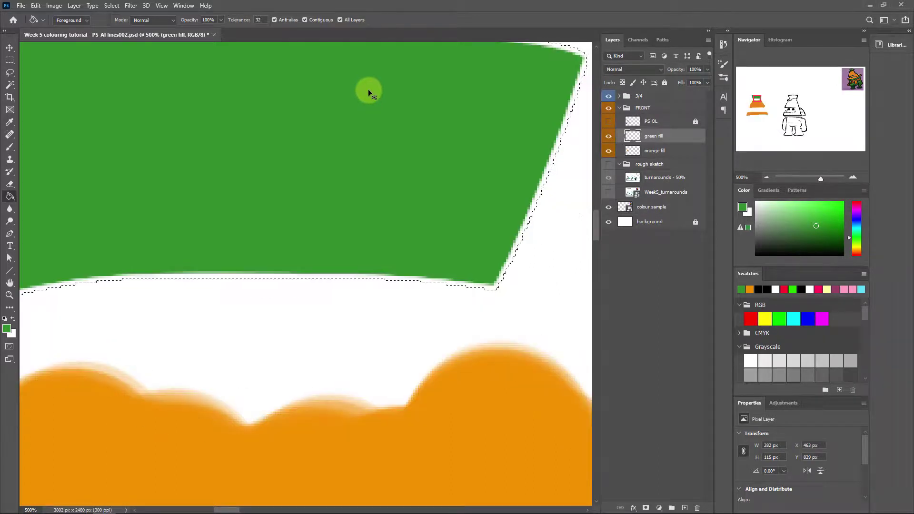
{"action": "key", "text": "ctrl+z"}
{"action": "key", "text": "ctrl+z"}
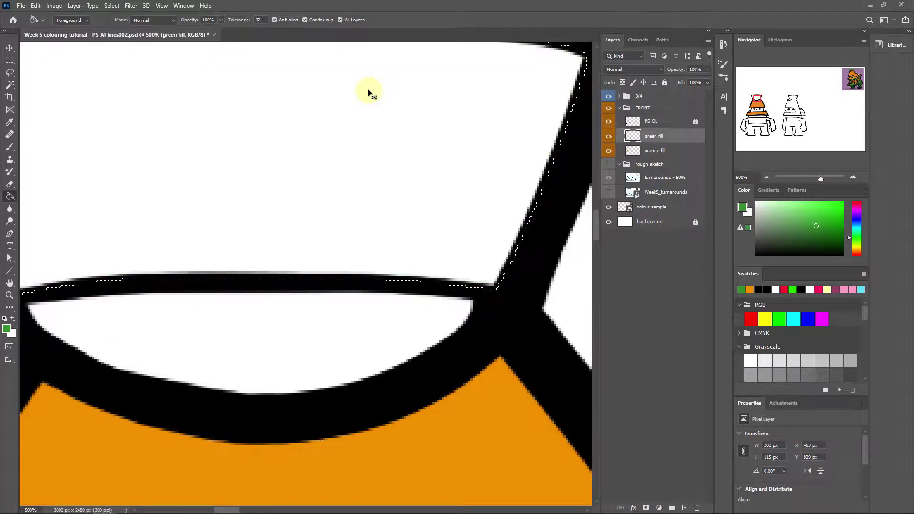
Fill the expanded hat selection with green with the Paint Bucket's All Layers option off, and check its edges with the PS OL layer temporarily hidden.
{"action": "left_click", "coordinate": [340, 20]}
{"action": "left_click", "coordinate": [349, 150]}
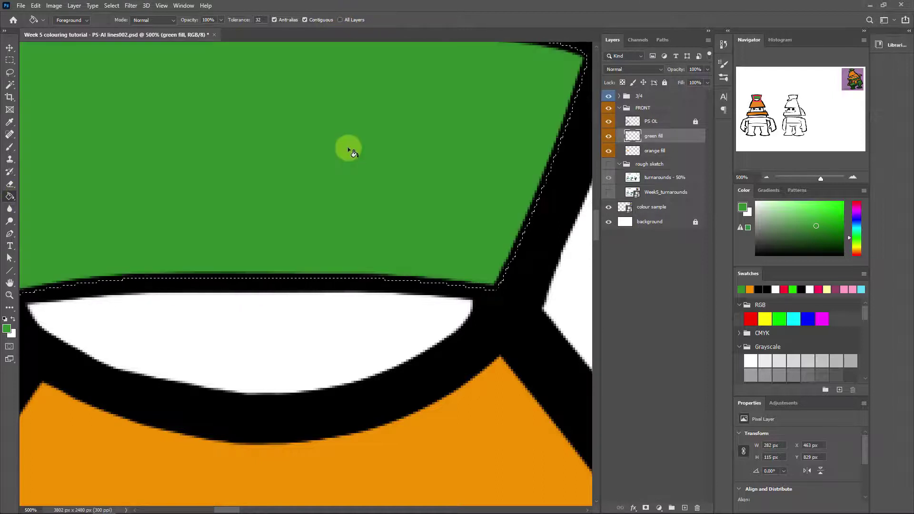
{"action": "left_click", "coordinate": [608, 122]}
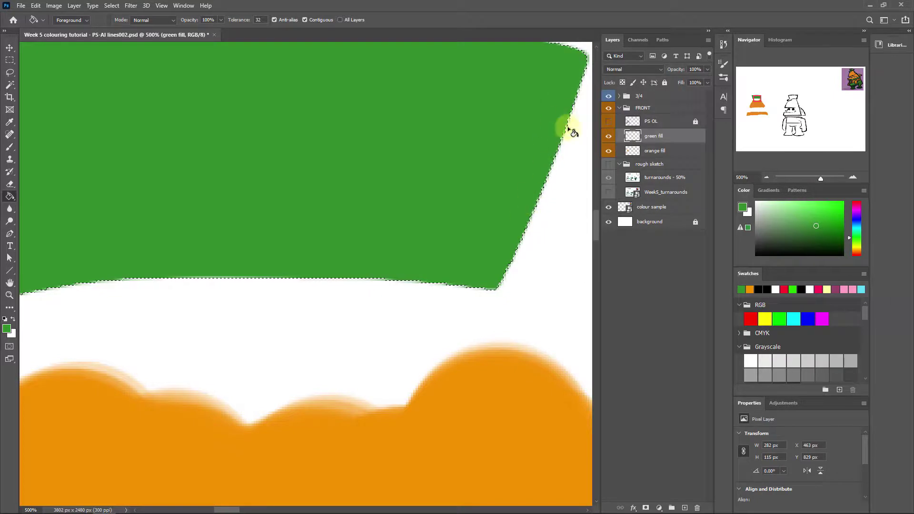
{"action": "left_click", "coordinate": [608, 120]}
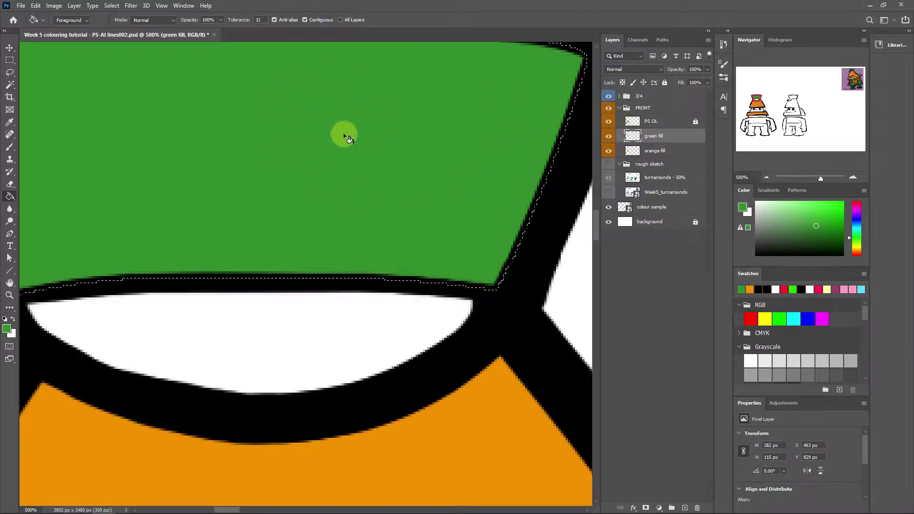
Select the white crescent beneath the hat's green area with the Magic Wand and expand the selection by 2 pixels.
{"action": "left_click_drag", "start_coordinate": [379, 122], "coordinate": [455, 145]}
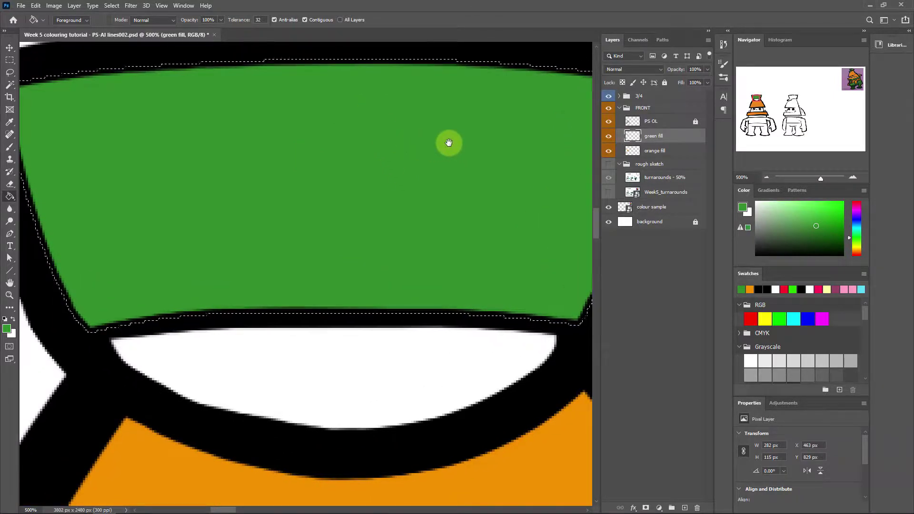
{"action": "left_click", "coordinate": [38, 180]}
{"action": "key", "text": "w"}
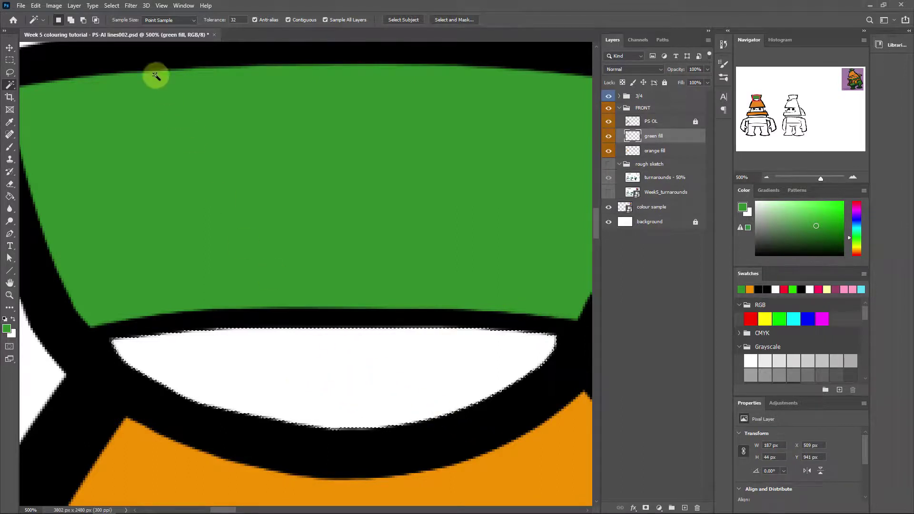
{"action": "left_click", "coordinate": [112, 6]}
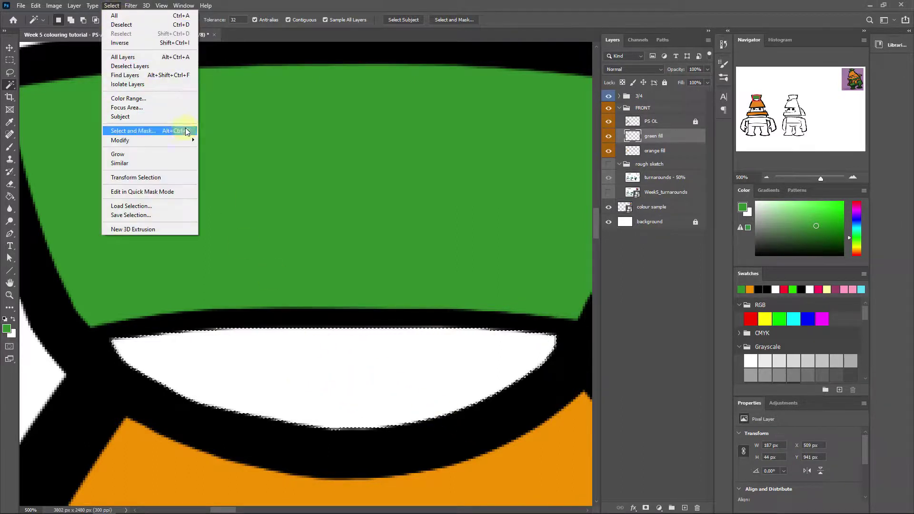
{"action": "mouse_move", "coordinate": [187, 139]}
{"action": "left_click", "coordinate": [214, 161]}
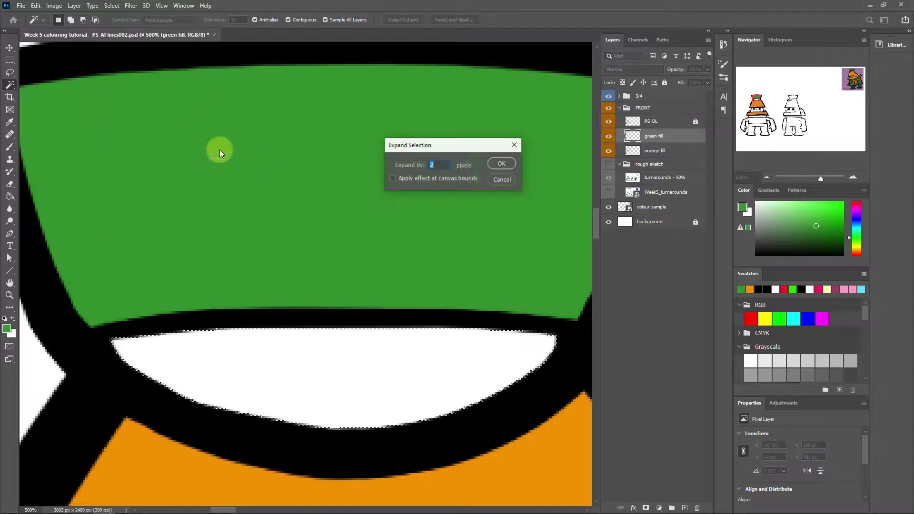
{"action": "left_click", "coordinate": [501, 163]}
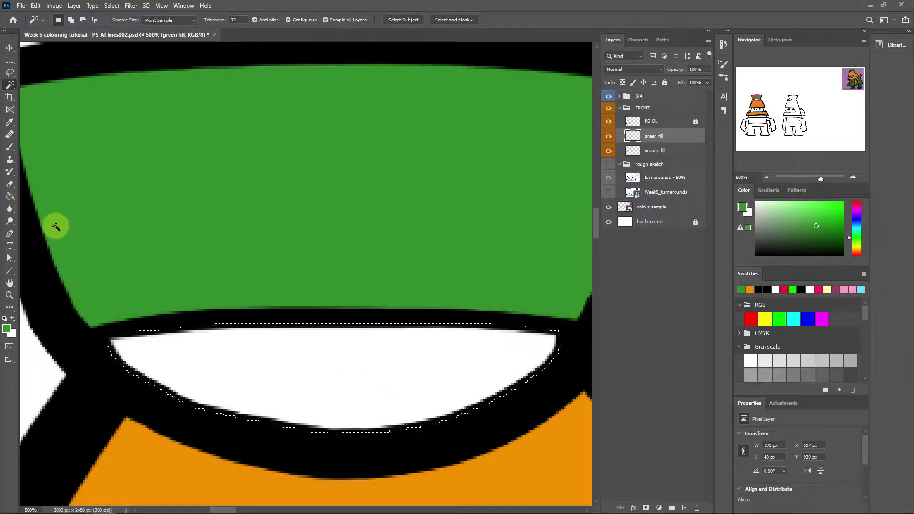
Fill the crescent selection with the green foreground colour and check its edges with the PS OL layer temporarily hidden.
{"action": "key", "text": "alt+BackSpace"}
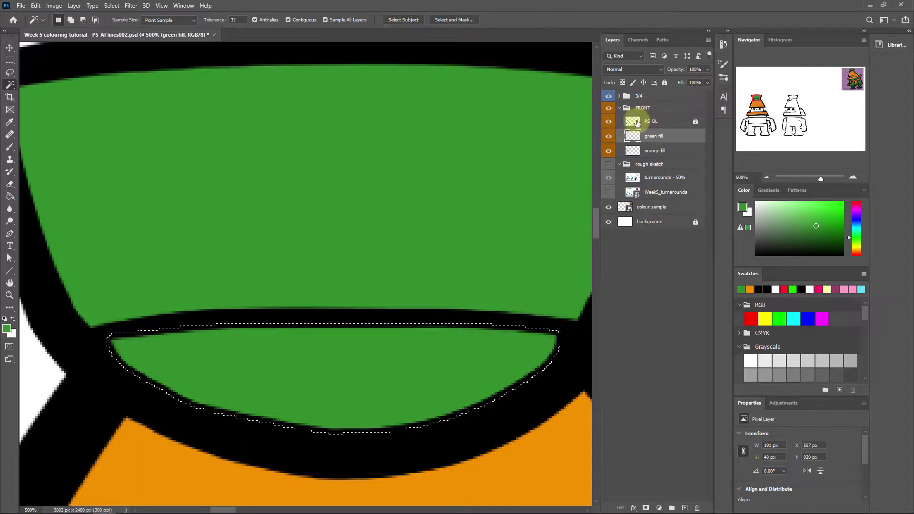
{"action": "left_click", "coordinate": [608, 122]}
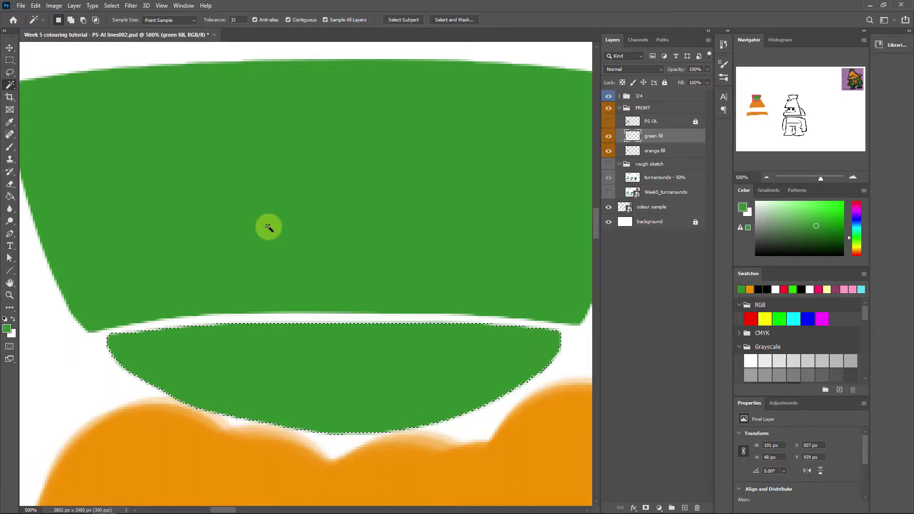
{"action": "left_click", "coordinate": [609, 120]}
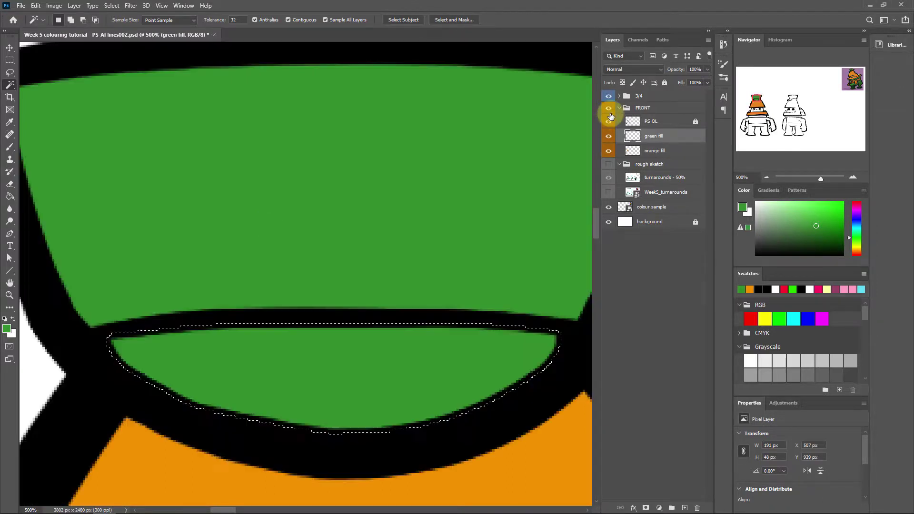
Clear the selection around the crescent and review the green top of the hat at 300%.
{"action": "left_click", "coordinate": [766, 177]}
{"action": "left_click_drag", "start_coordinate": [393, 250], "coordinate": [388, 235]}
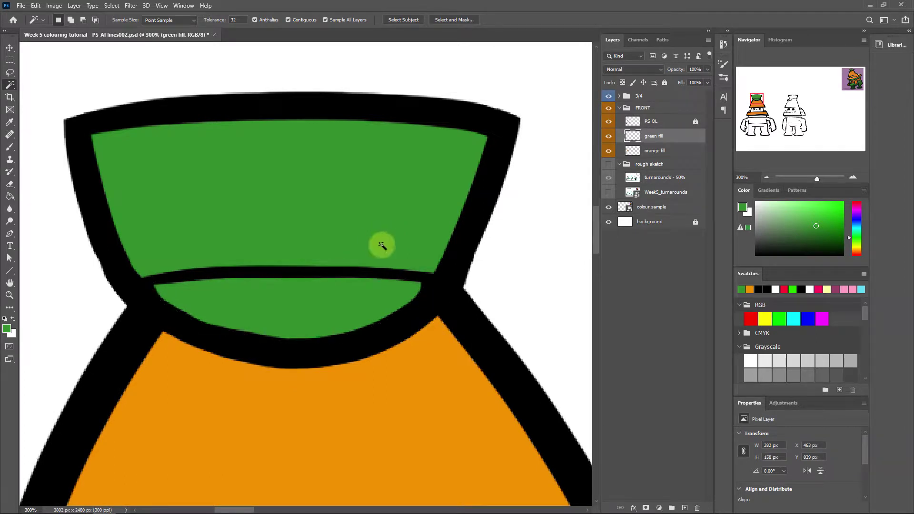
{"action": "left_click", "coordinate": [110, 7]}
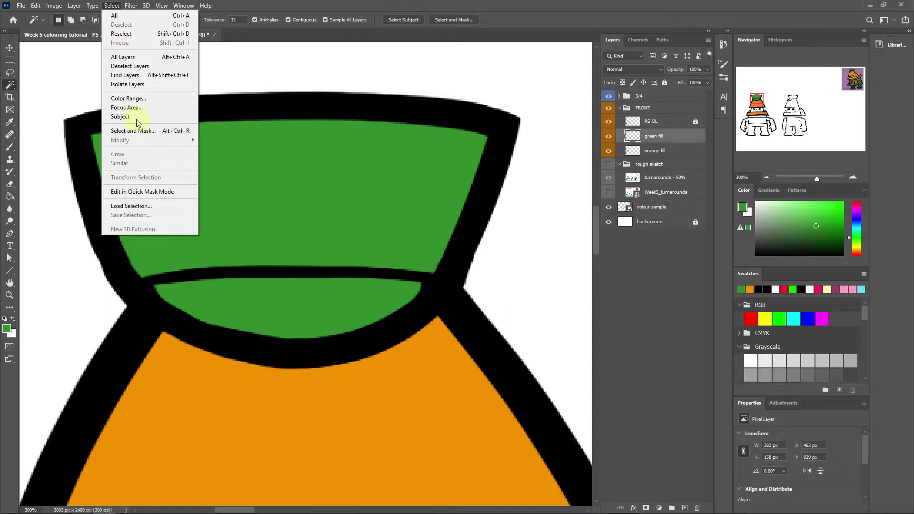
{"action": "left_click", "coordinate": [515, 21]}
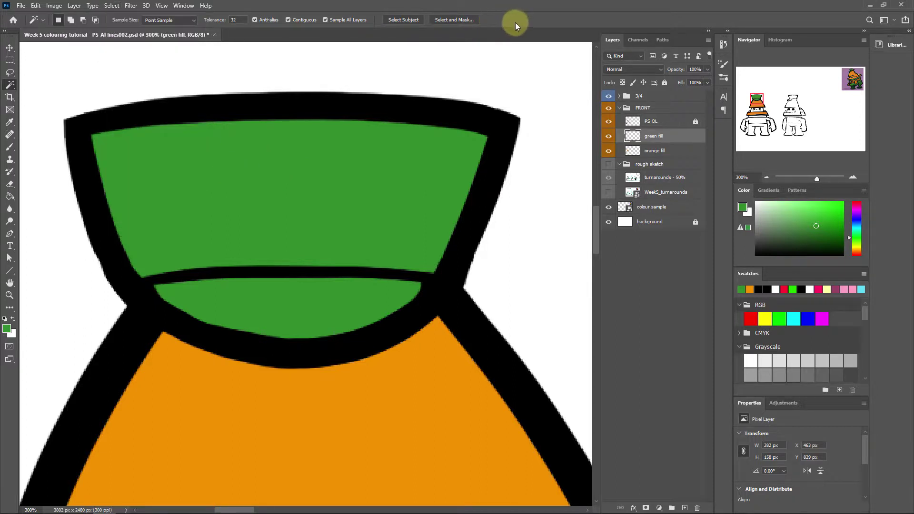